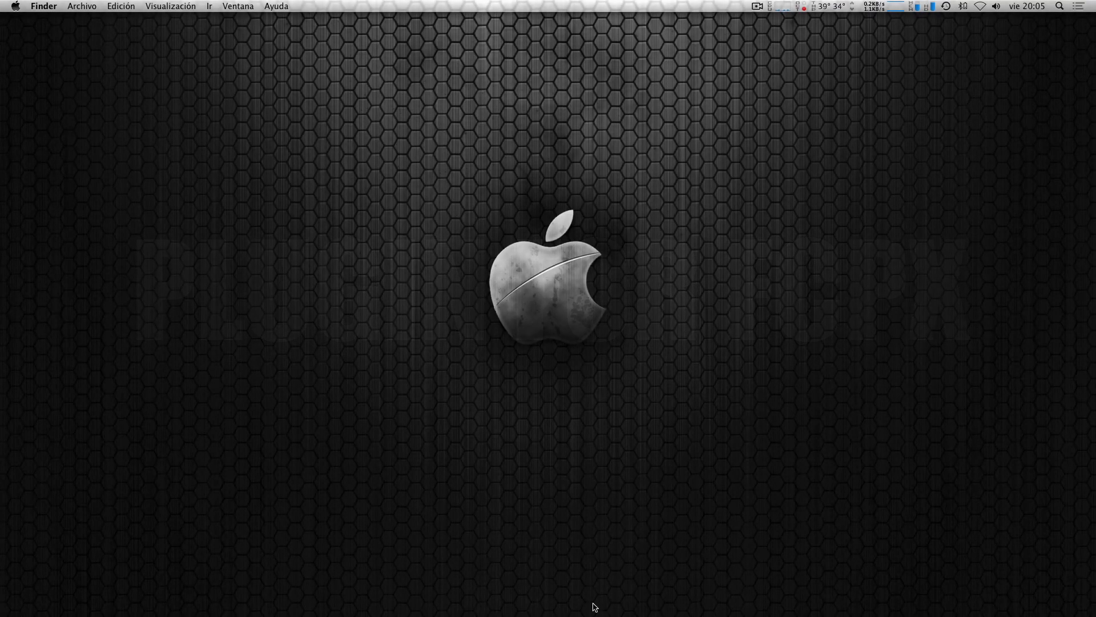
mouse_move(597, 606)
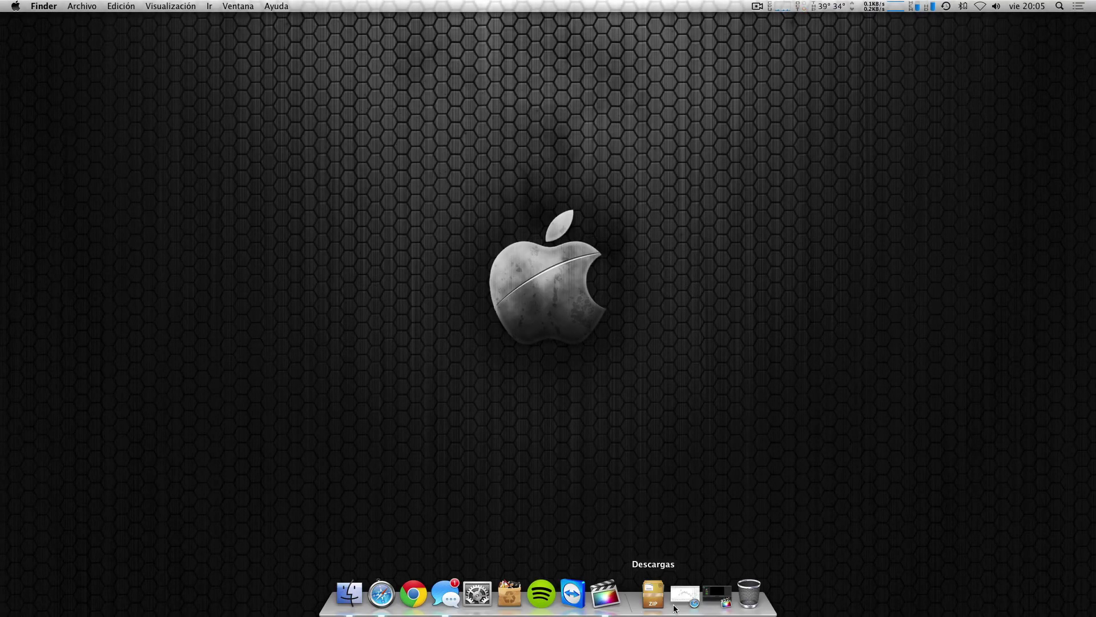
left_click(717, 596)
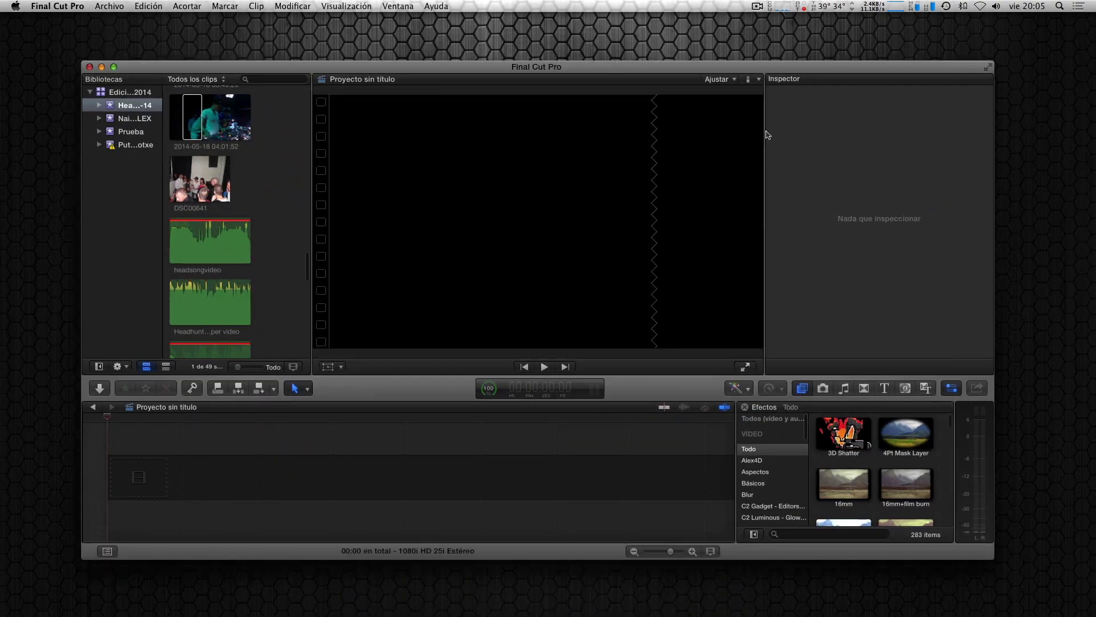
left_click(990, 69)
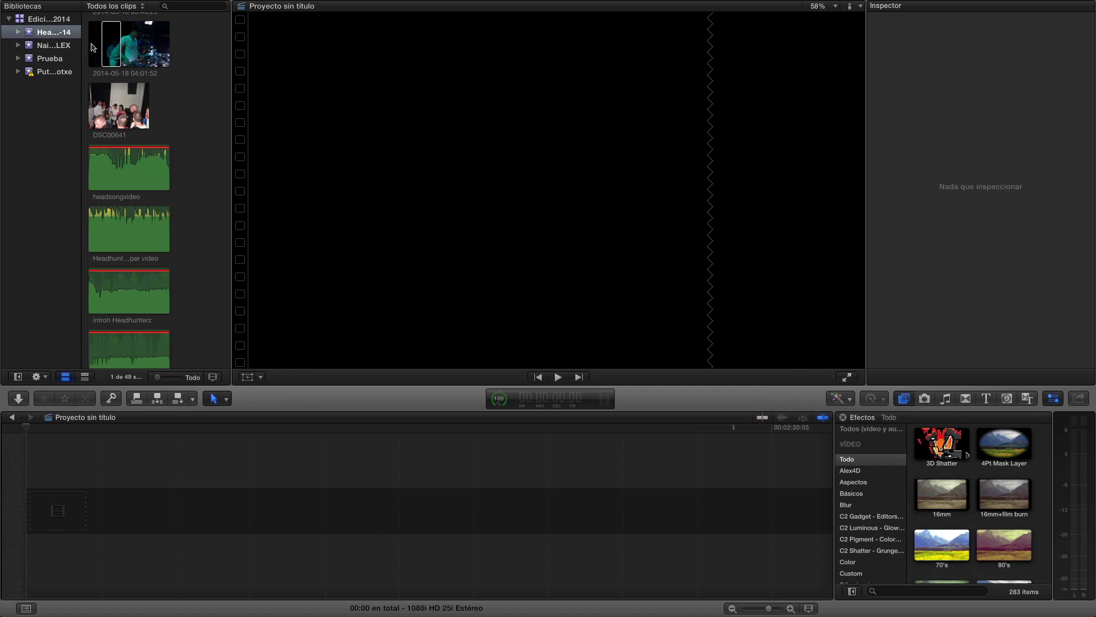
left_click(110, 41)
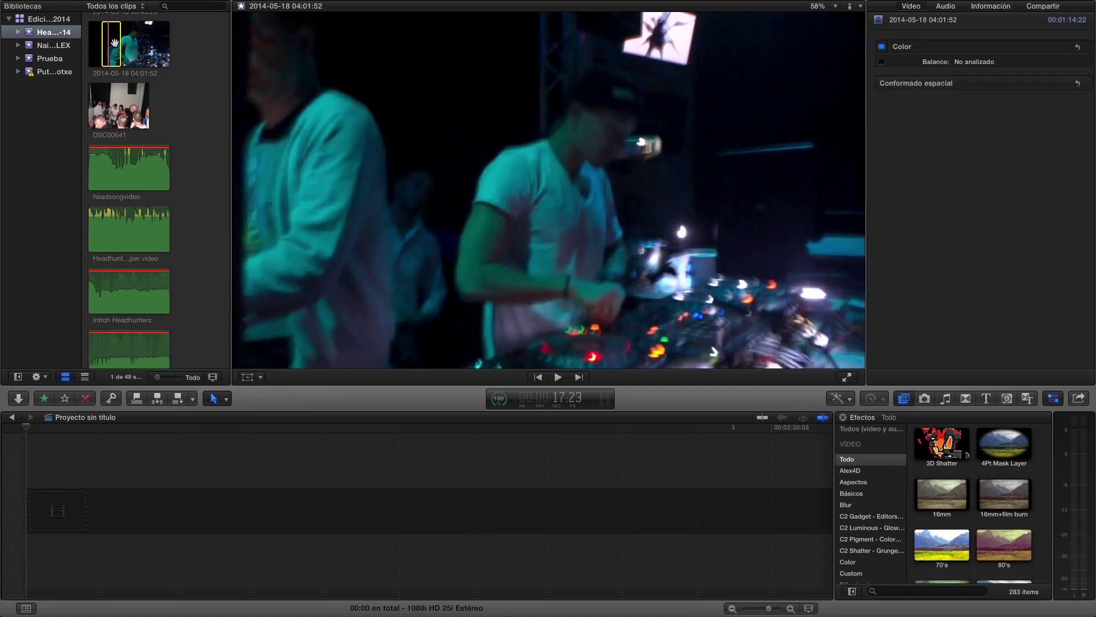
left_click_drag(115, 42, 161, 506)
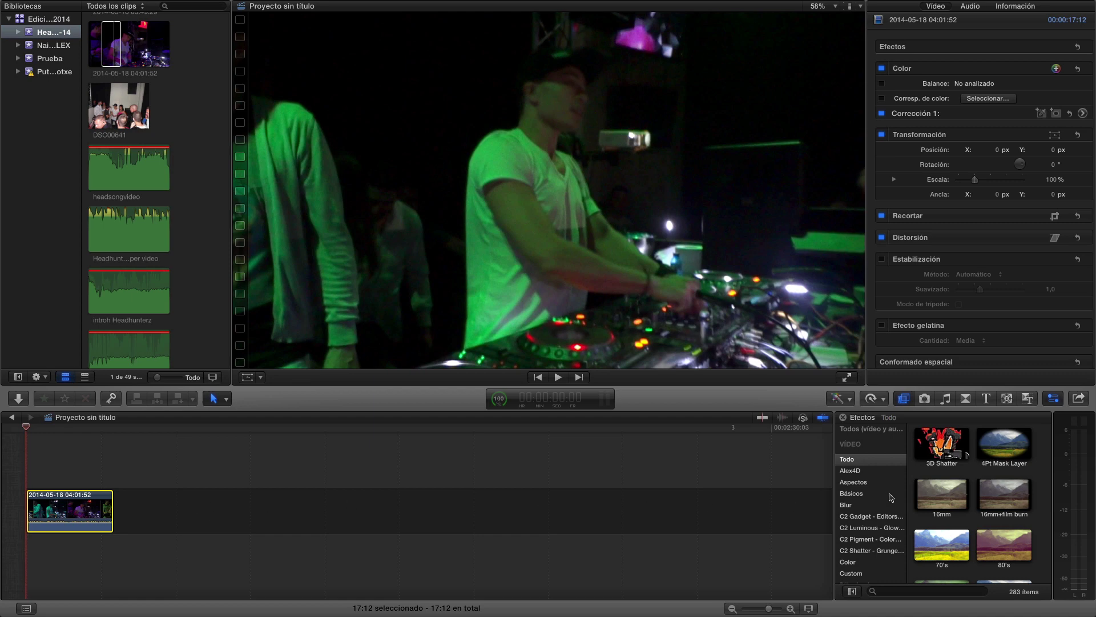
scroll(859, 519, "down", 2)
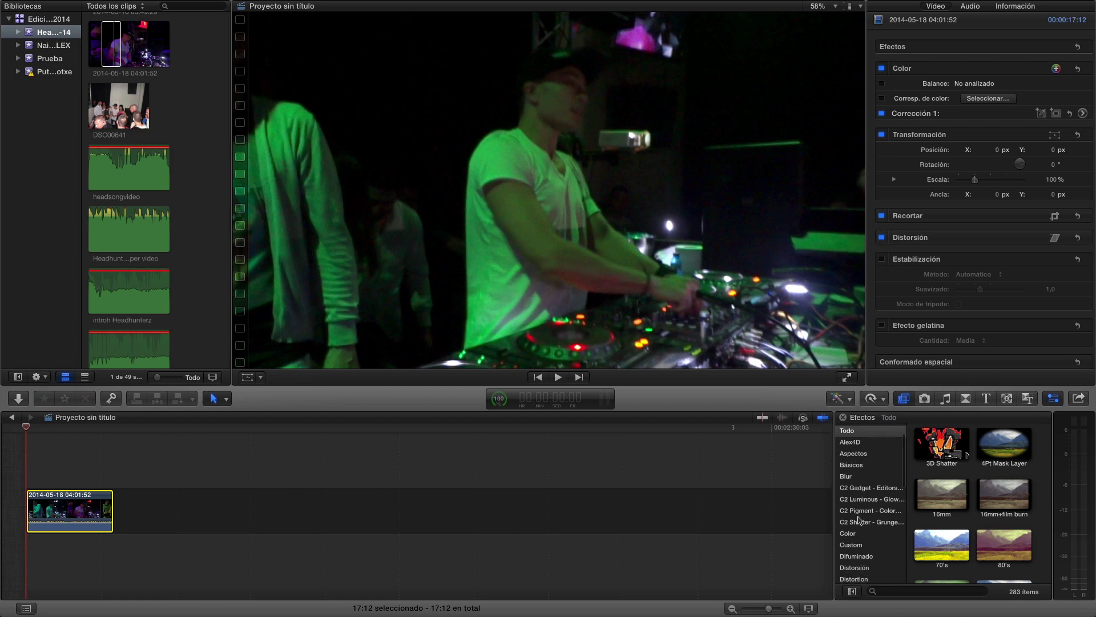
scroll(858, 519, "down", 2)
scroll(859, 520, "down", 2)
scroll(859, 520, "down", 2)
scroll(860, 519, "down", 2)
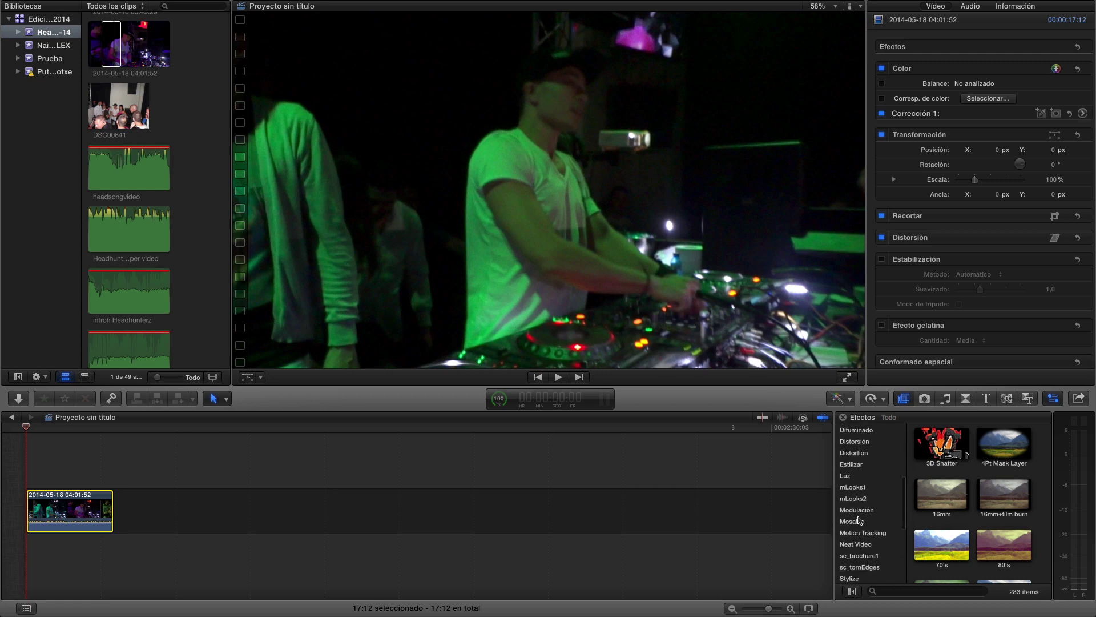
scroll(860, 521, "down", 3)
left_click(858, 509)
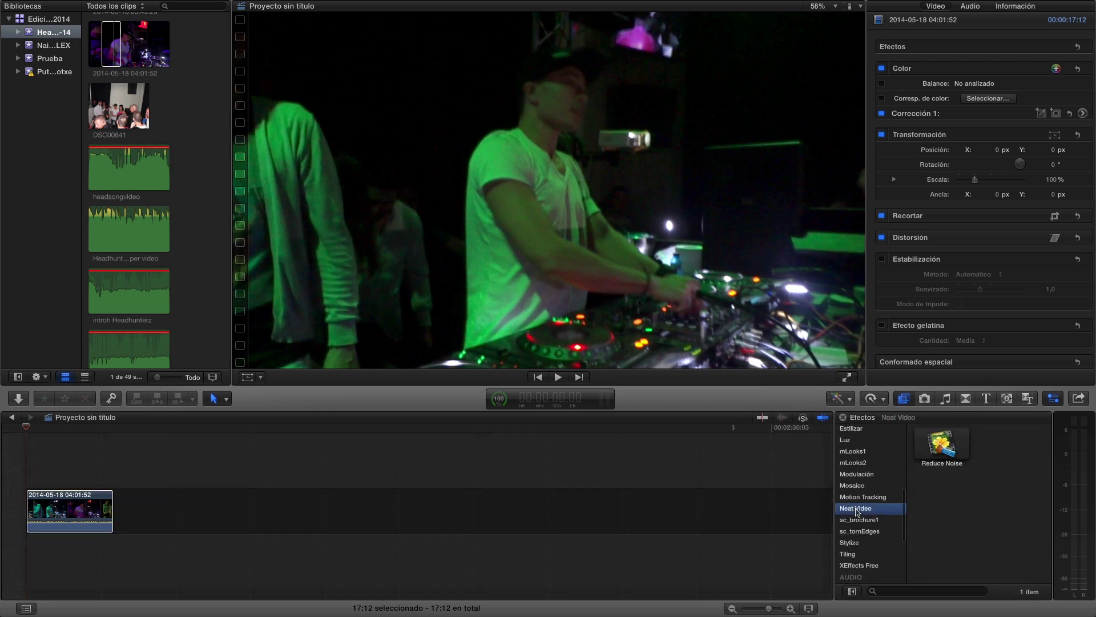
left_click(944, 449)
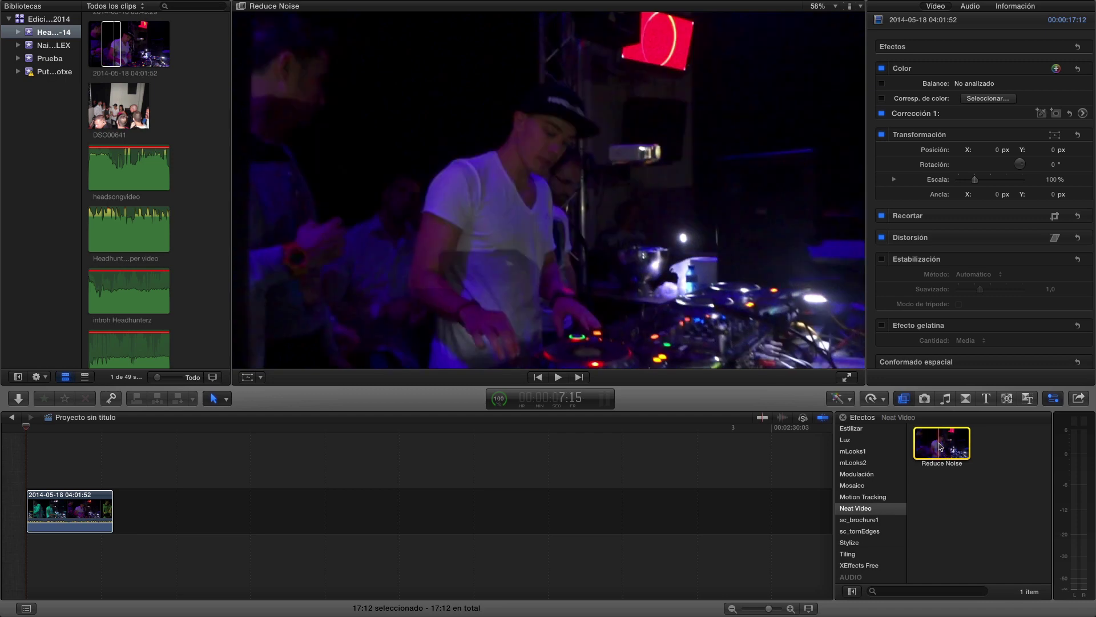
left_click_drag(941, 447, 92, 514)
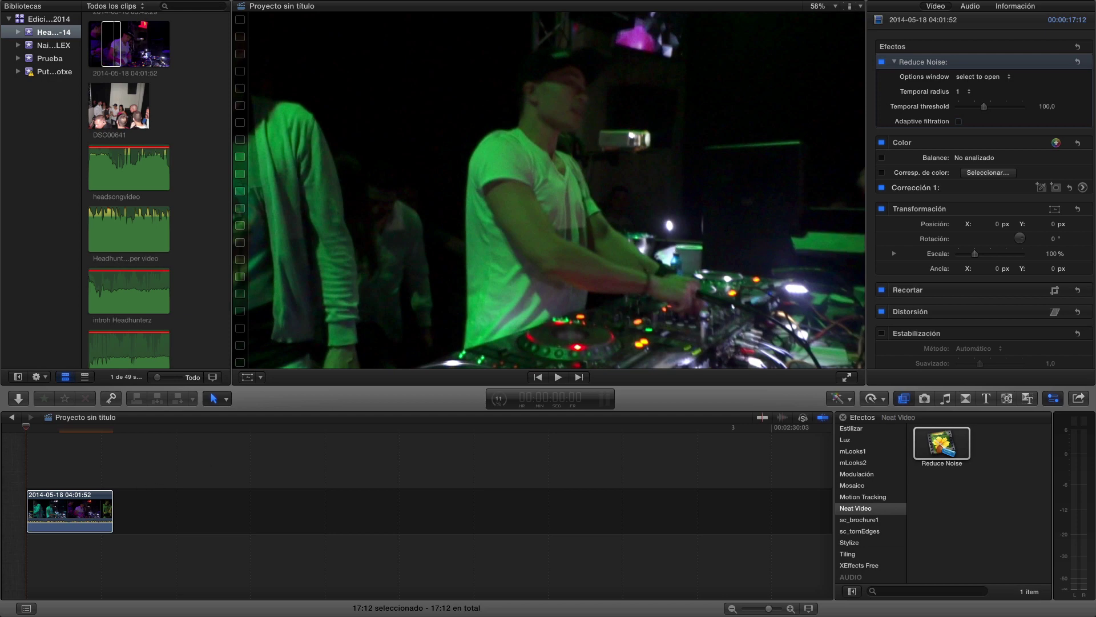
Toggle Reduce Noise off and on in the Inspector, then open its Neat Video settings window
left_click(882, 62)
left_click(882, 63)
left_click(981, 78)
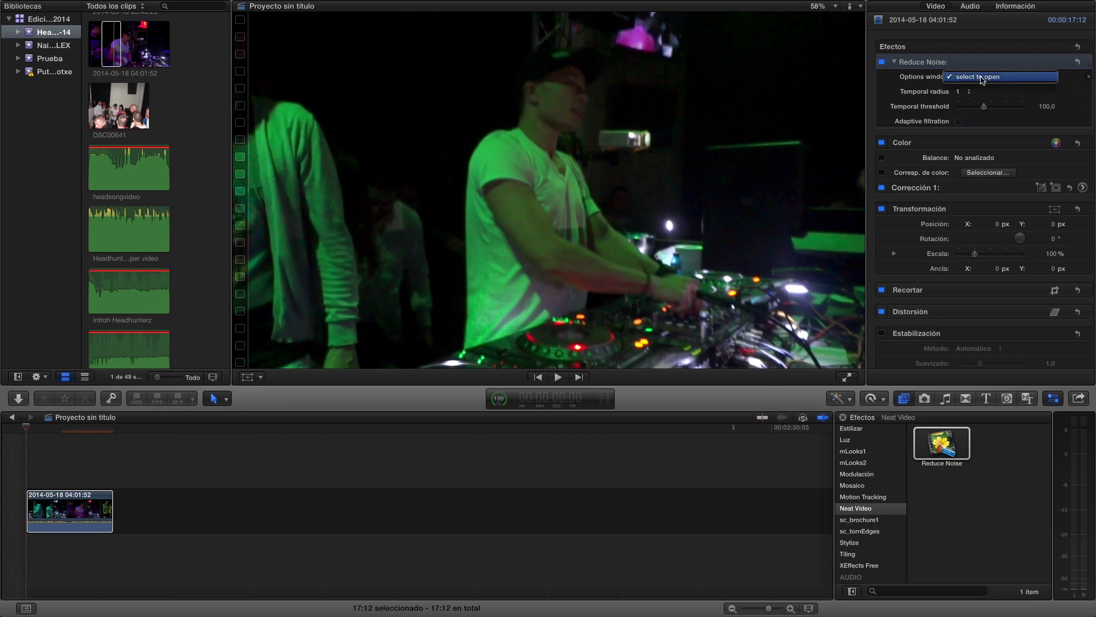
left_click(982, 78)
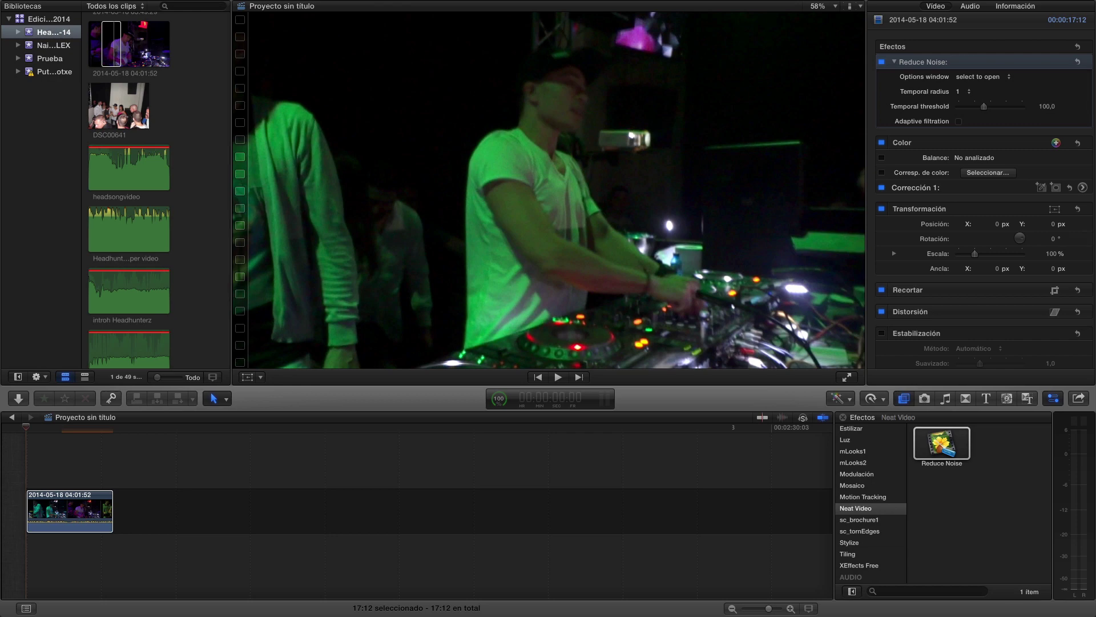
left_click(982, 77)
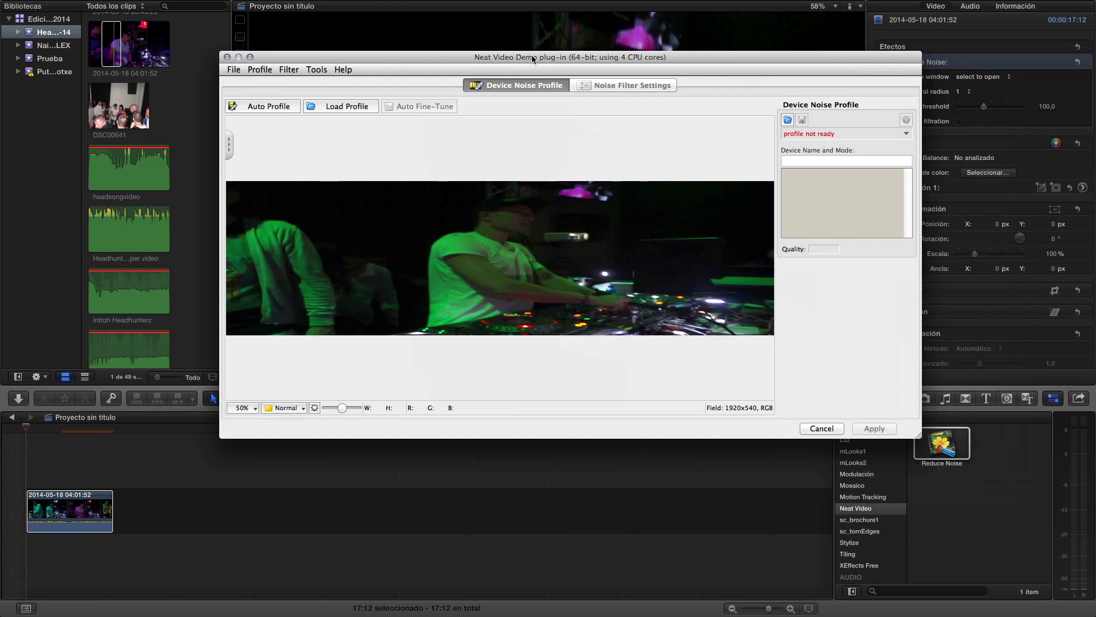
Move the Neat Video window higher and launch Optimize from the Preferences Performance tab
left_click_drag(532, 59, 534, 36)
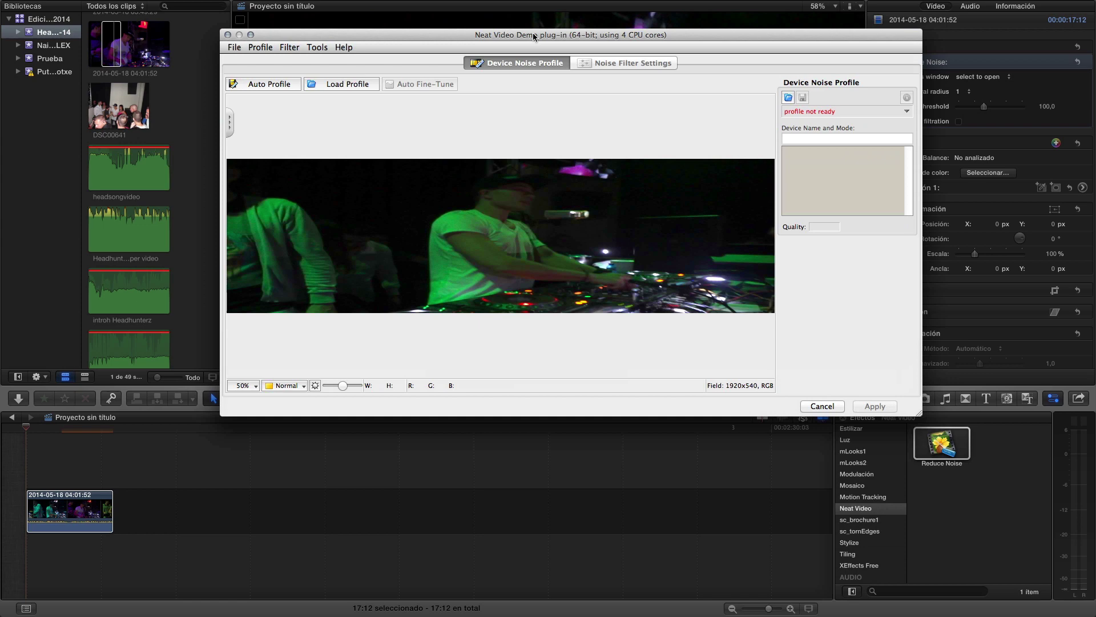
left_click(258, 50)
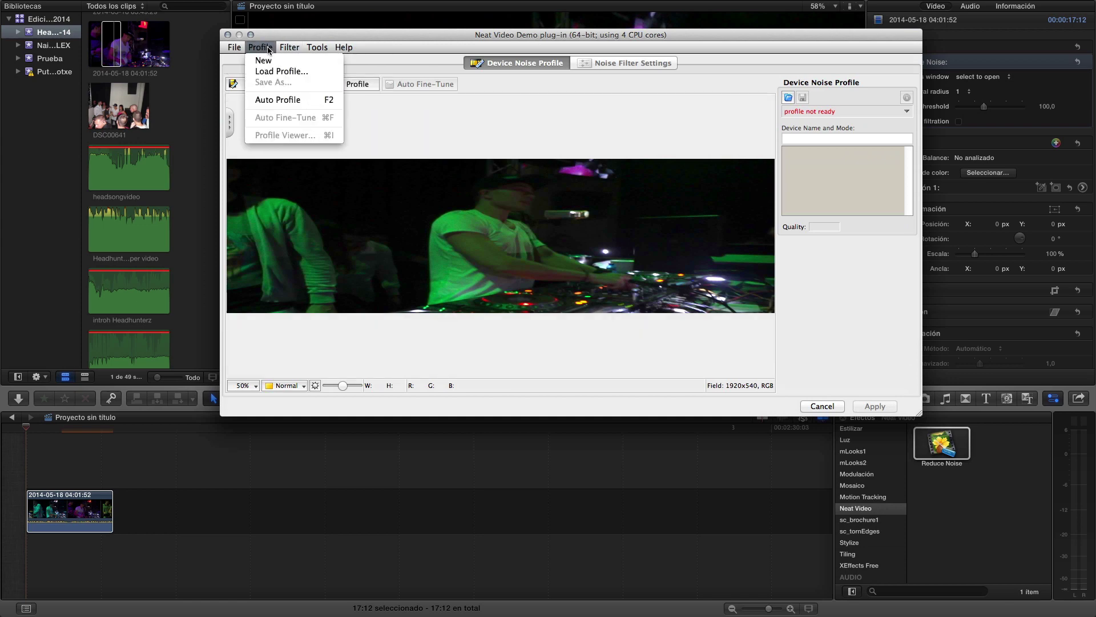
mouse_move(311, 50)
left_click(341, 107)
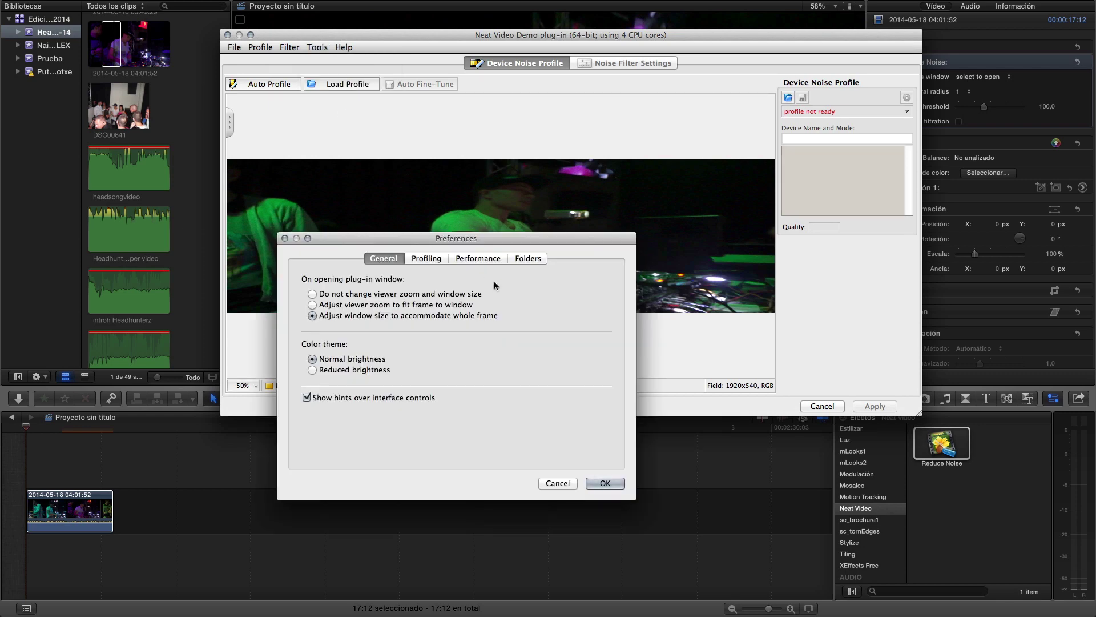
left_click(492, 261)
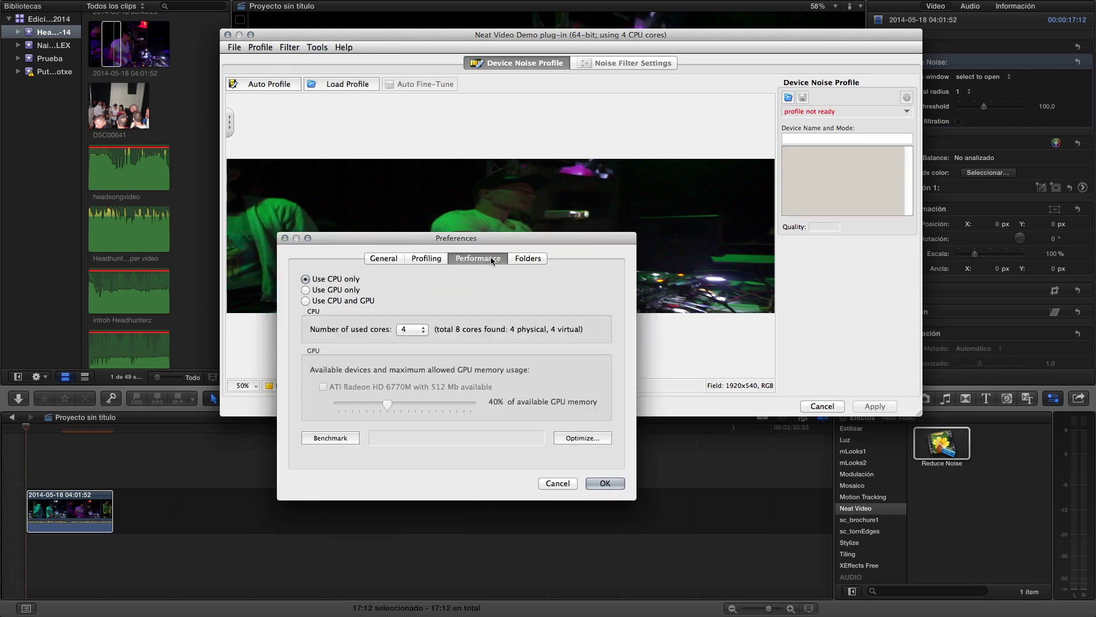
left_click(583, 439)
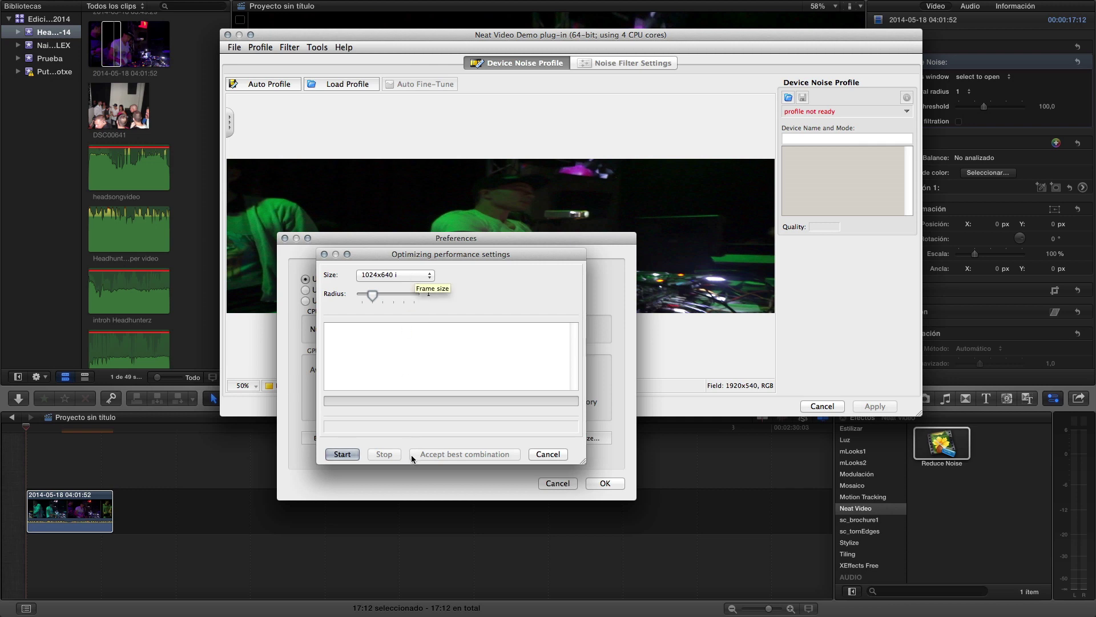
Run the benchmark twice, finding CPU only with 6 cores best at 14.1 frames/sec
left_click(345, 454)
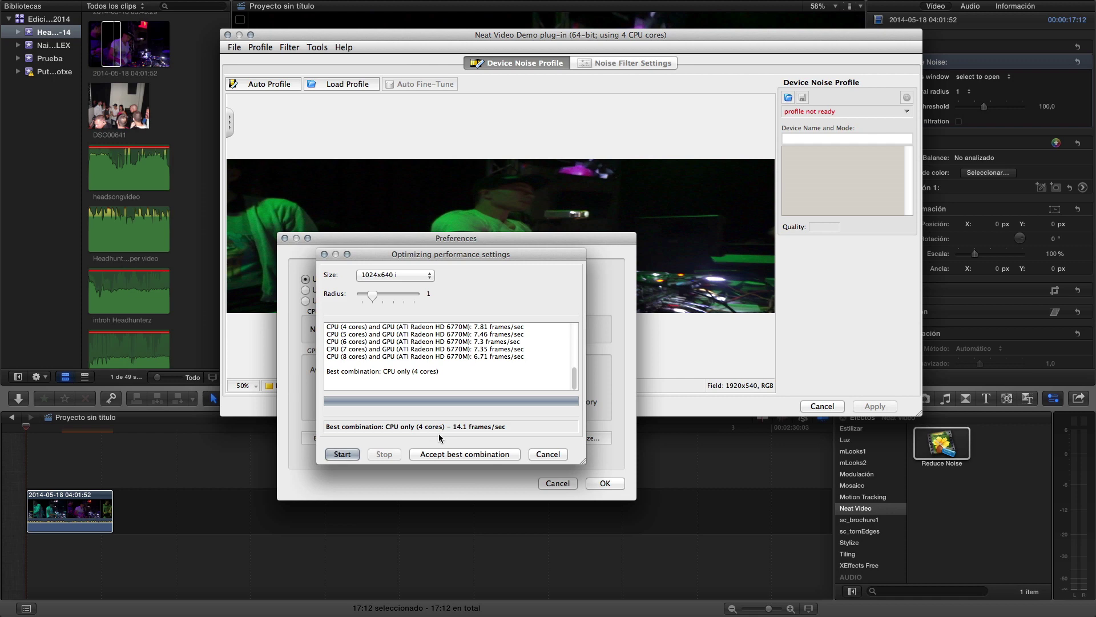
left_click(343, 455)
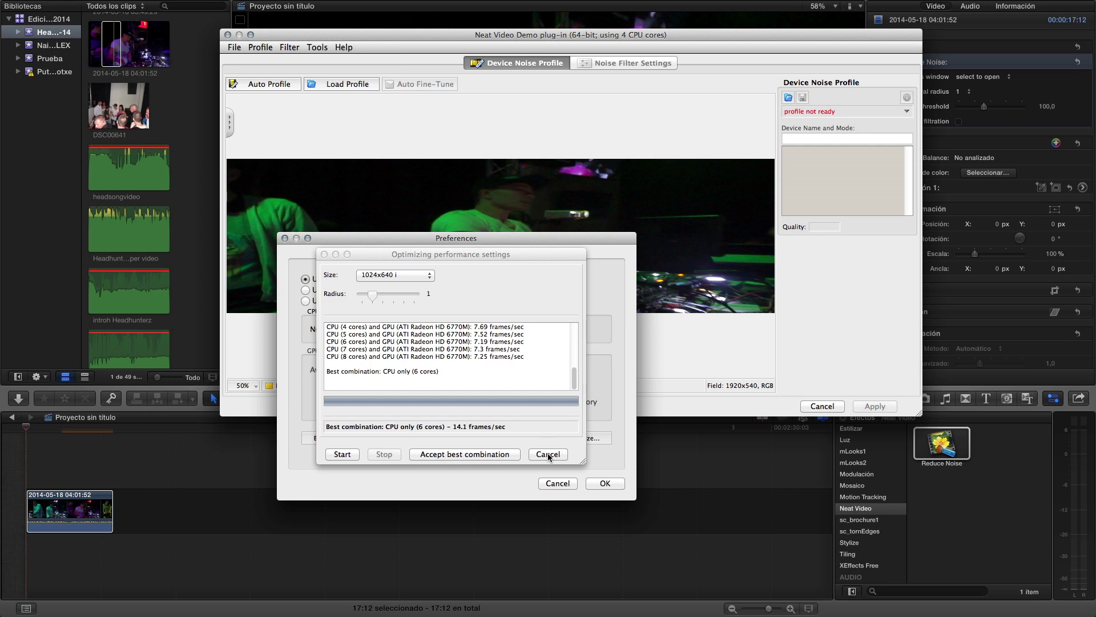
left_click(478, 454)
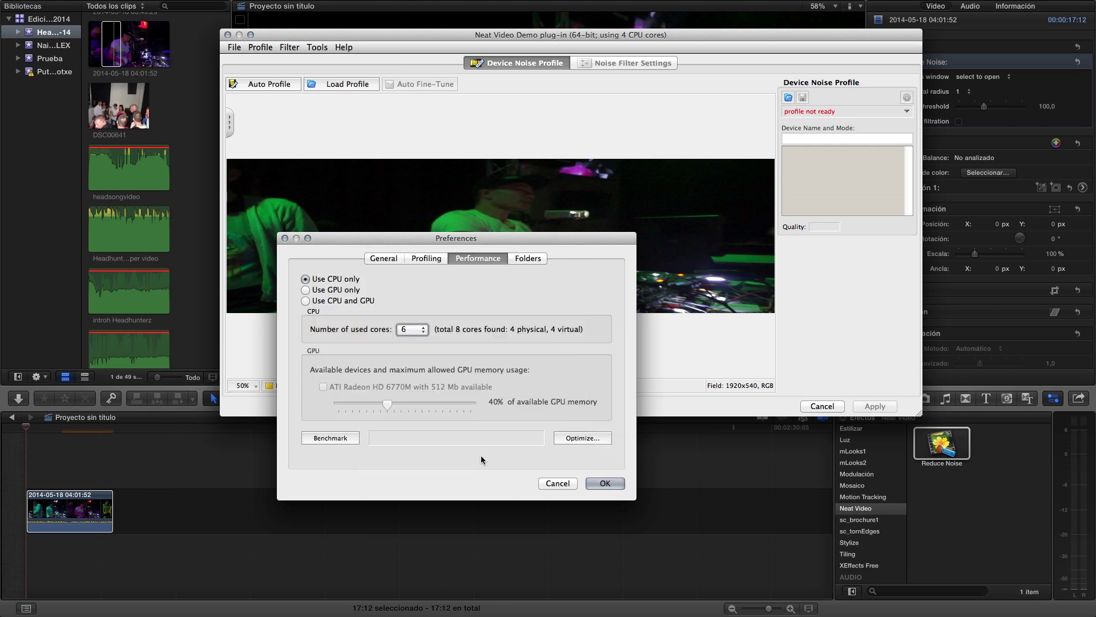
Confirm Preferences with CPU only, 6 cores, and move the playhead about 3 seconds into the filtered clip
left_click(605, 483)
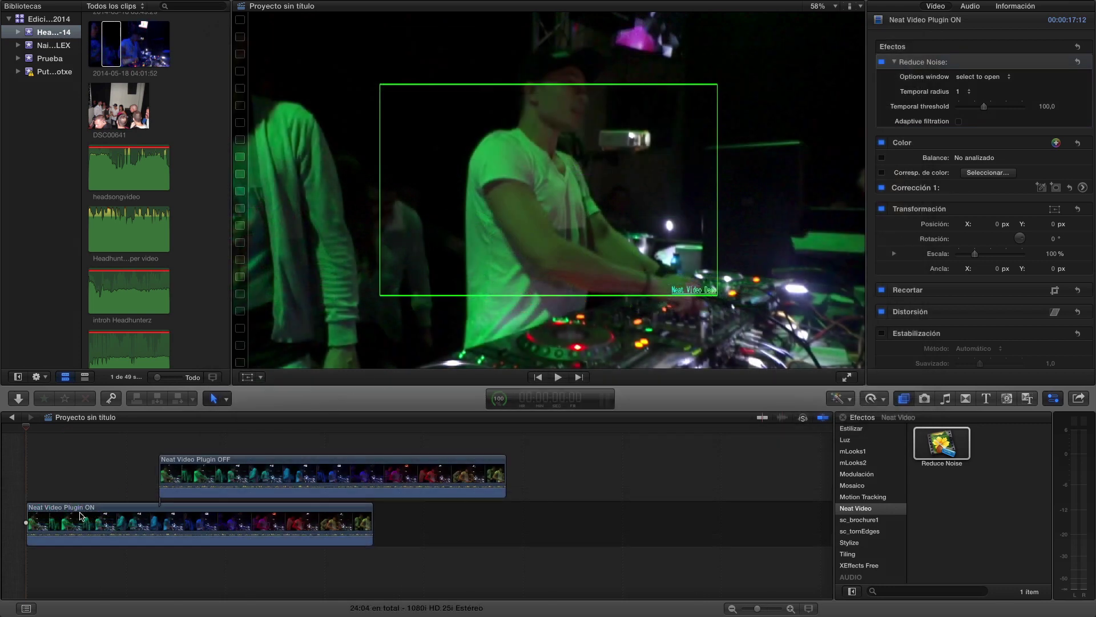
left_click(107, 510)
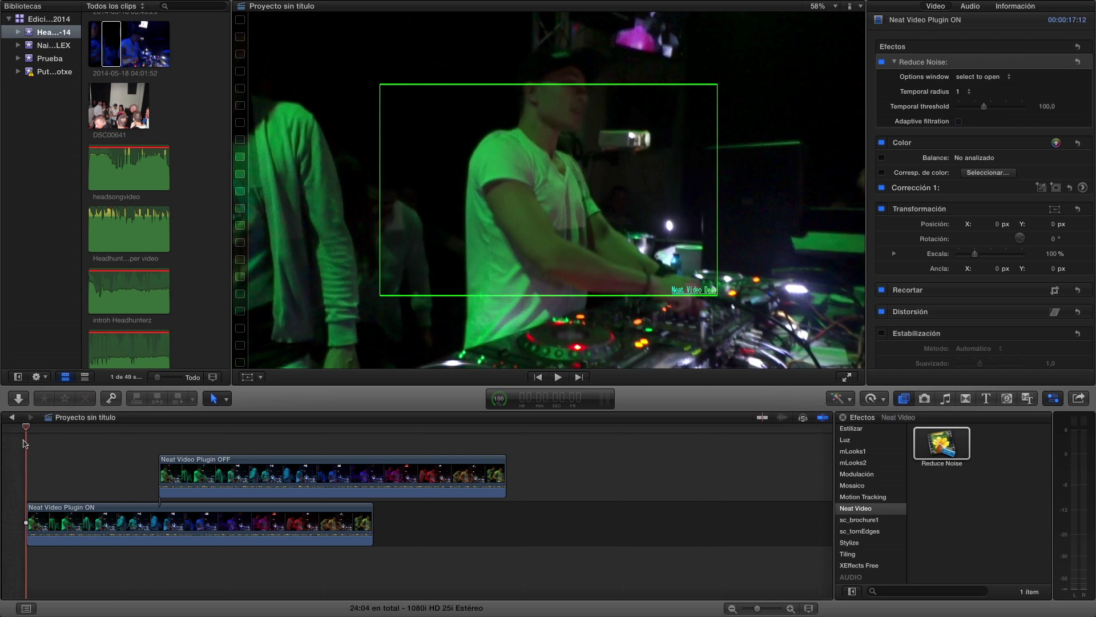
left_click_drag(26, 427, 100, 432)
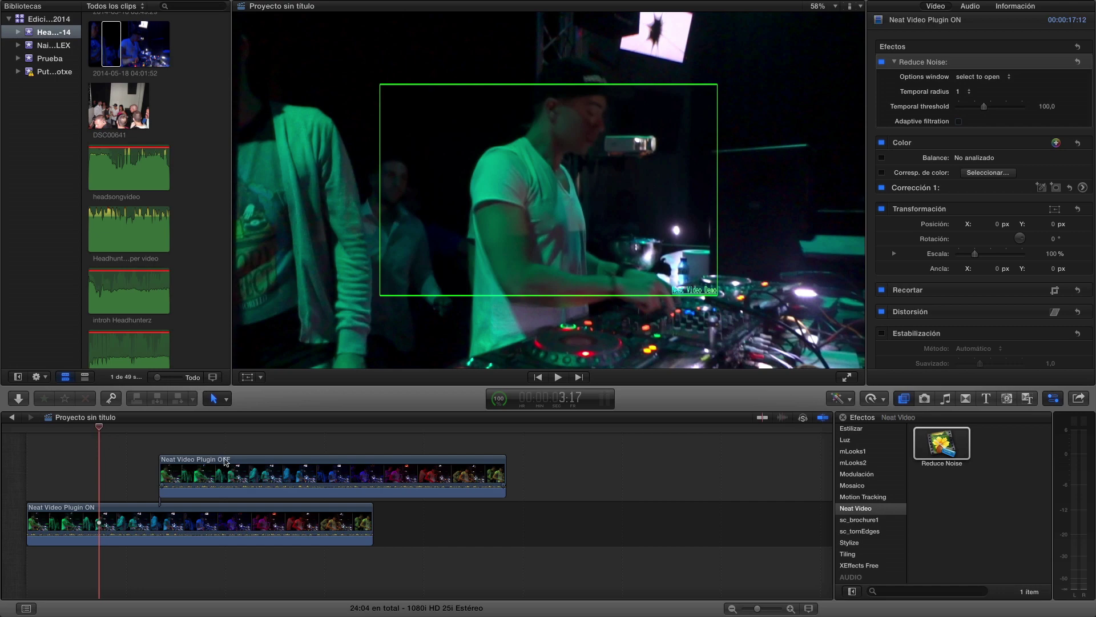
left_click_drag(100, 427, 218, 433)
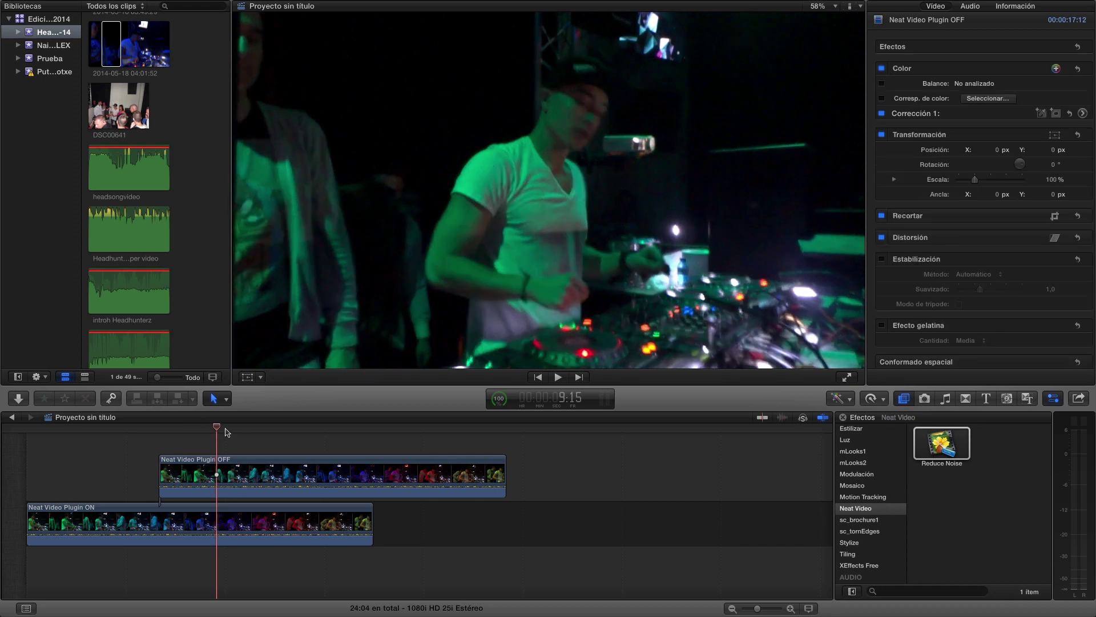
left_click_drag(217, 428, 237, 429)
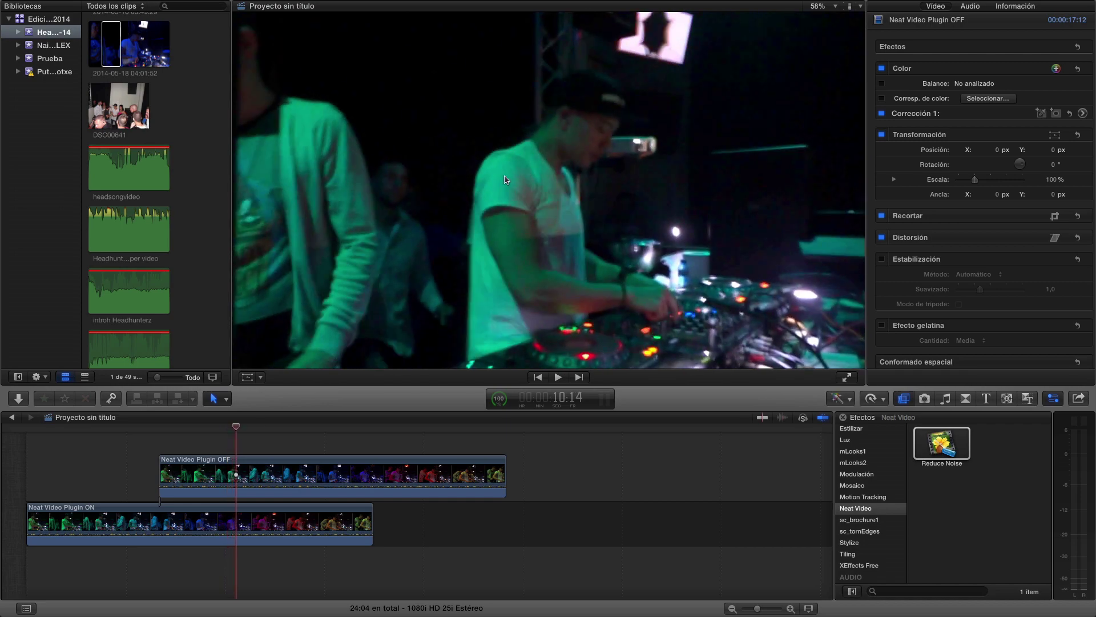
left_click(158, 442)
left_click_drag(154, 446, 132, 446)
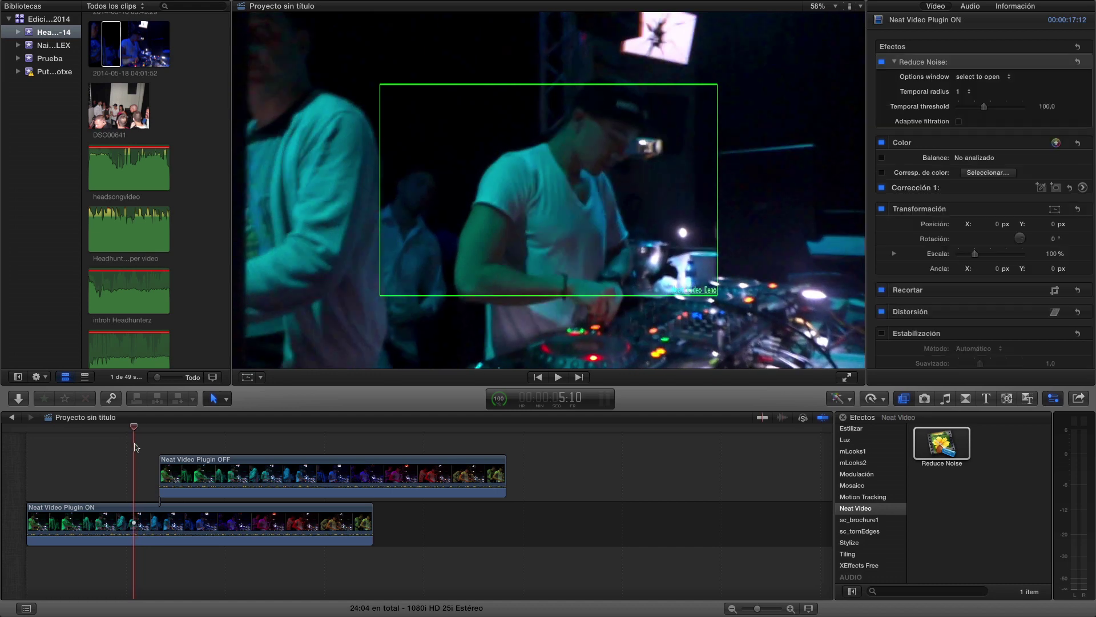